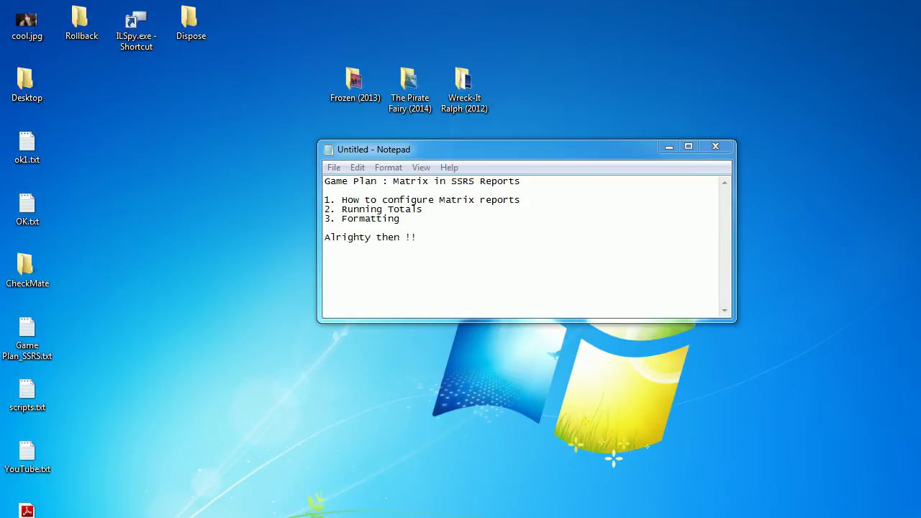
# Switch from the Notepad plan to Visual Studio and preview the MatrixReportBySale report.
pyautogui.moveTo(407, 219); pyautogui.dragTo(325, 219)
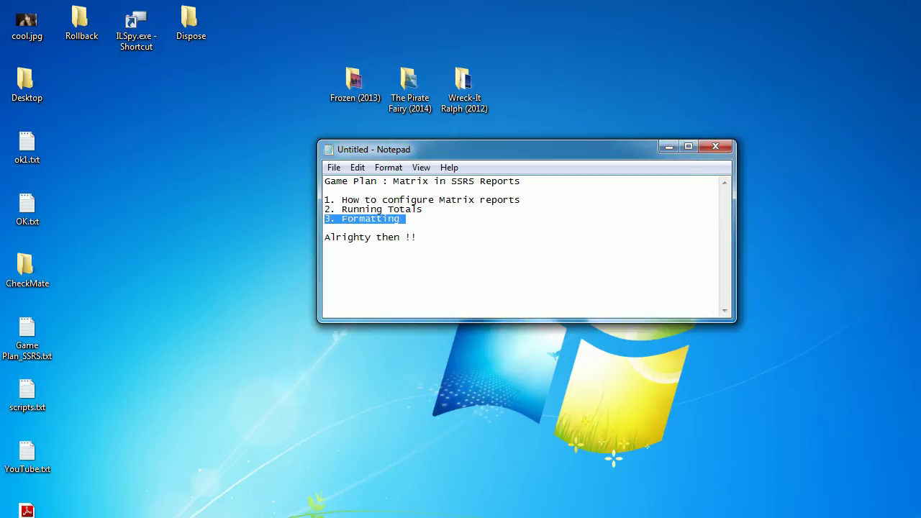
pyautogui.hotkey('alt', 'Tab')
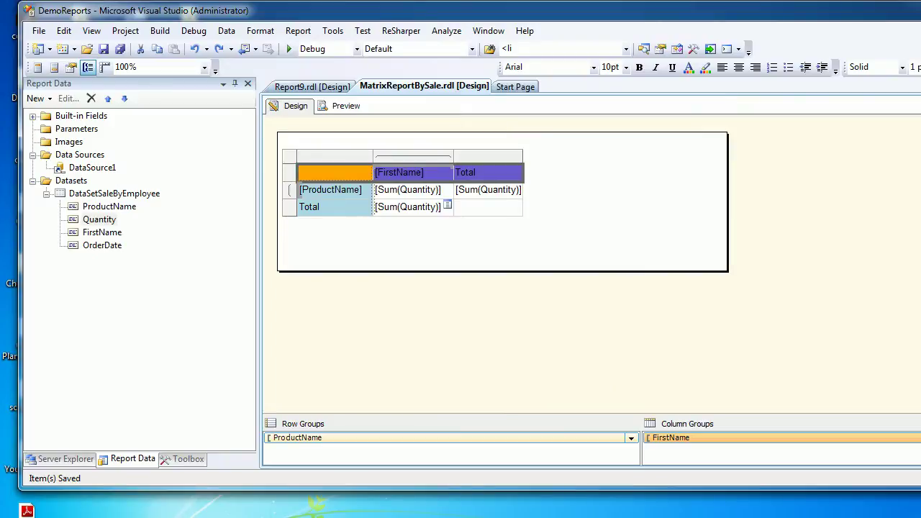
pyautogui.click(340, 106)
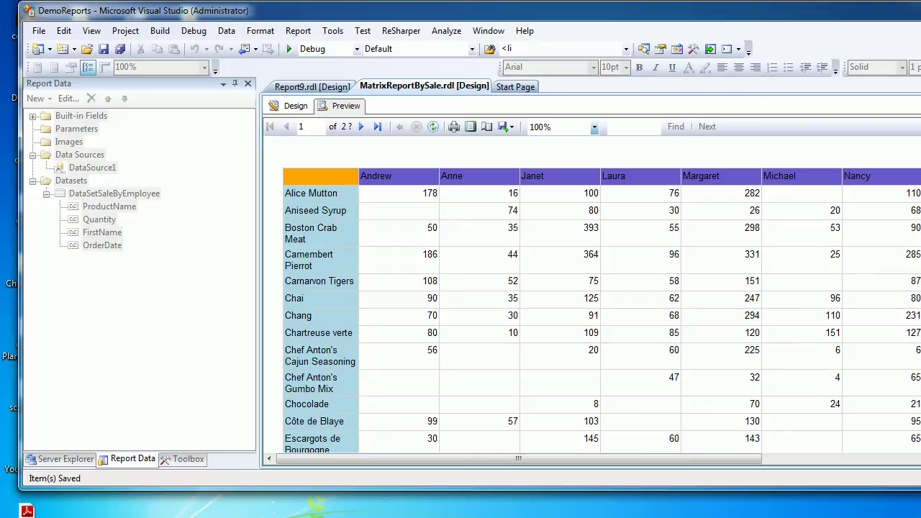
# In the report design, insert a row outside the group above the matrix header row.
pyautogui.click(290, 106)
pyautogui.click(290, 173)
pyautogui.rightClick(289, 173)
pyautogui.moveTo(346, 181)
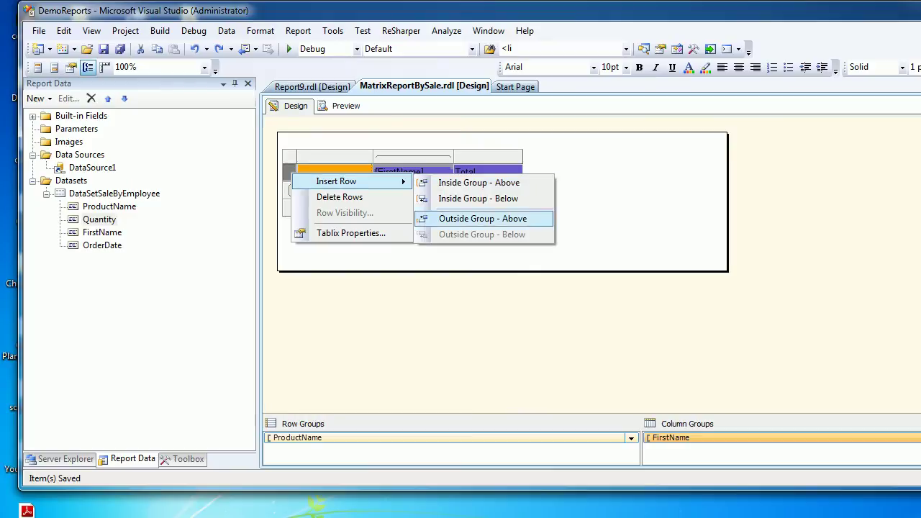
pyautogui.click(483, 219)
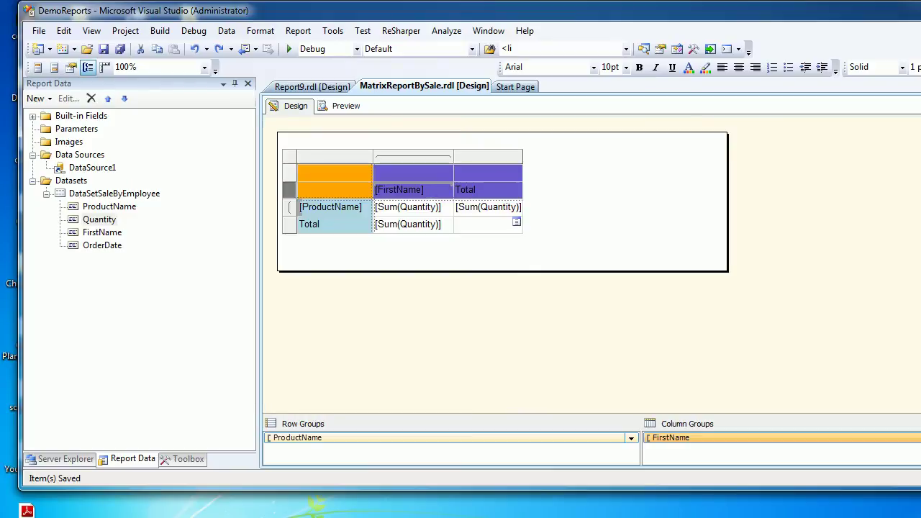
# Label the new header cell above [FirstName] "Employee Name", then preview the report with the Report Data pane auto-hidden.
pyautogui.click(413, 173)
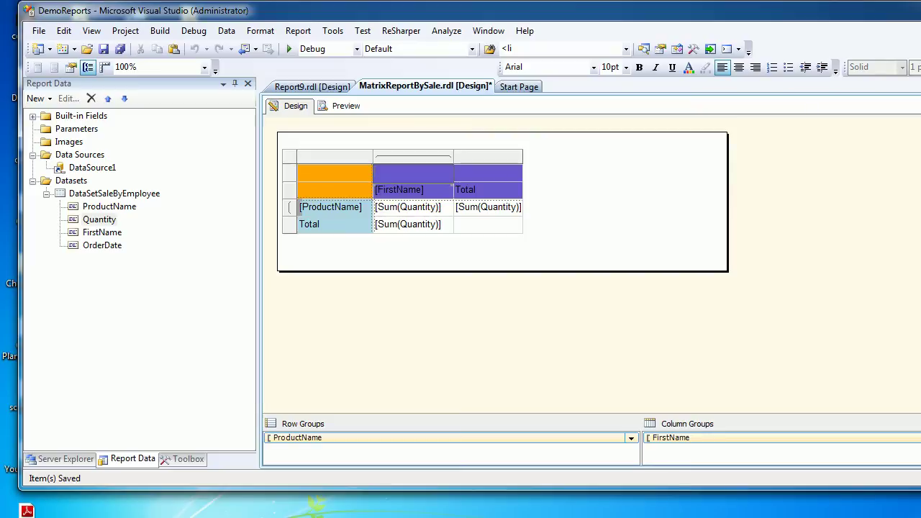
pyautogui.write('Employee Name')
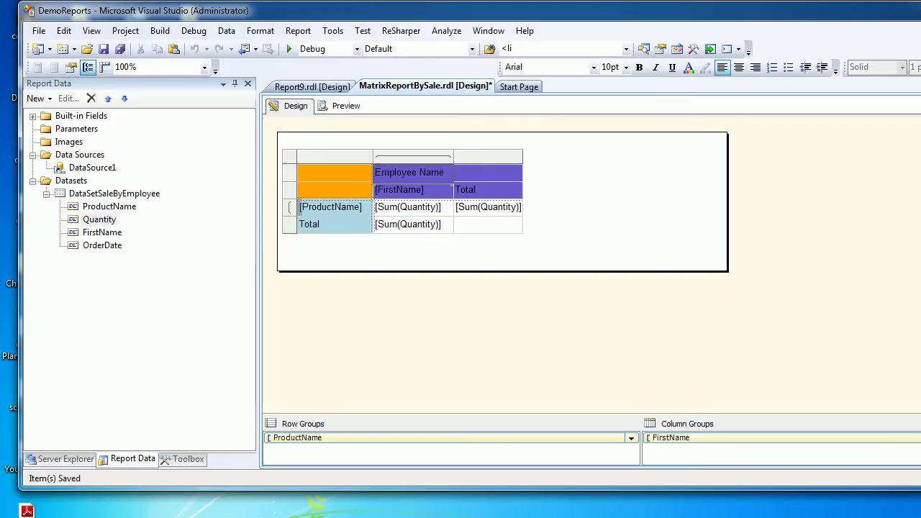
pyautogui.click(335, 190)
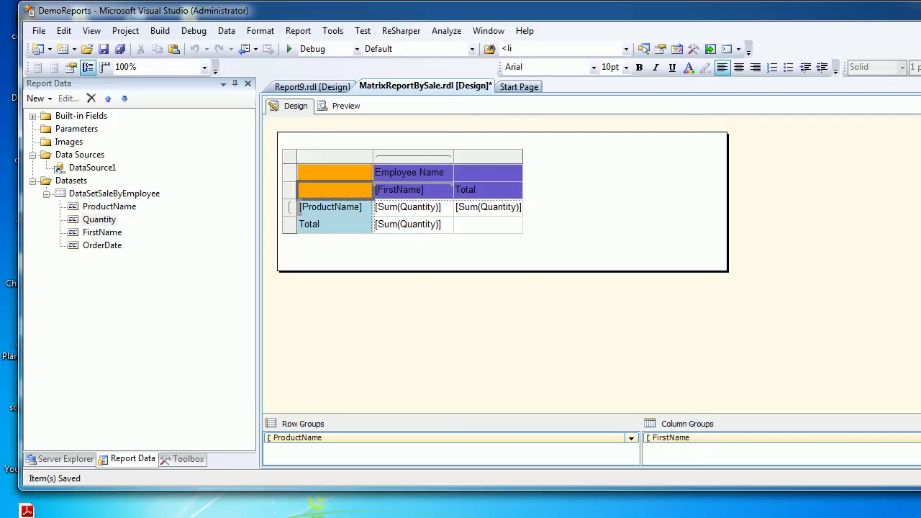
pyautogui.click(345, 106)
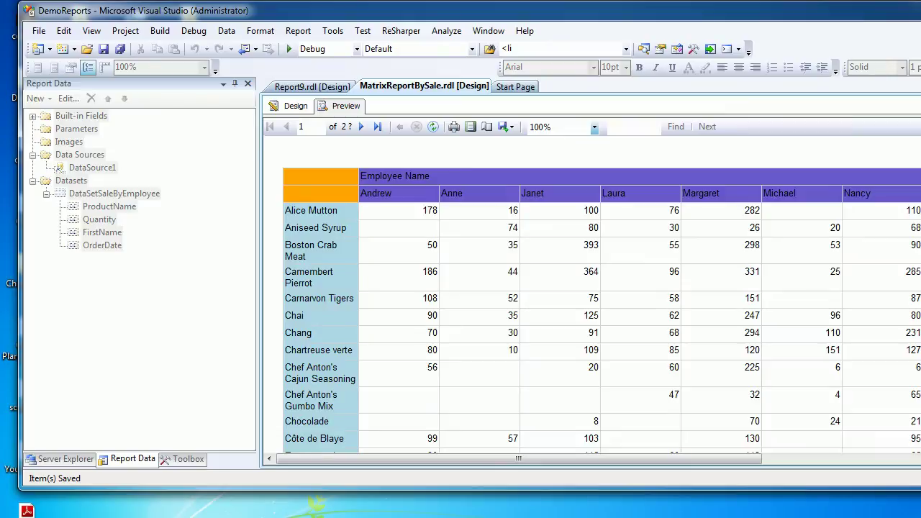
pyautogui.click(235, 83)
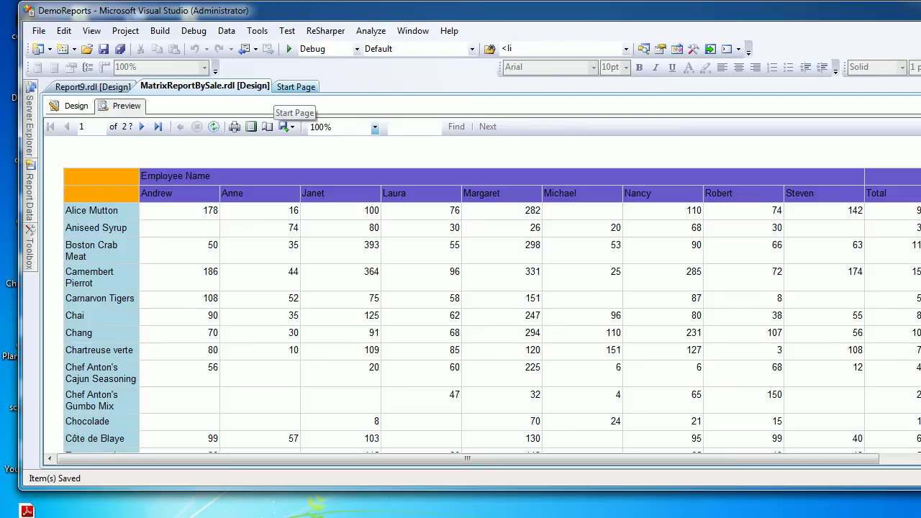
# Label the empty header cell above Total "Total Sale" and check it in the report preview.
pyautogui.click(72, 105)
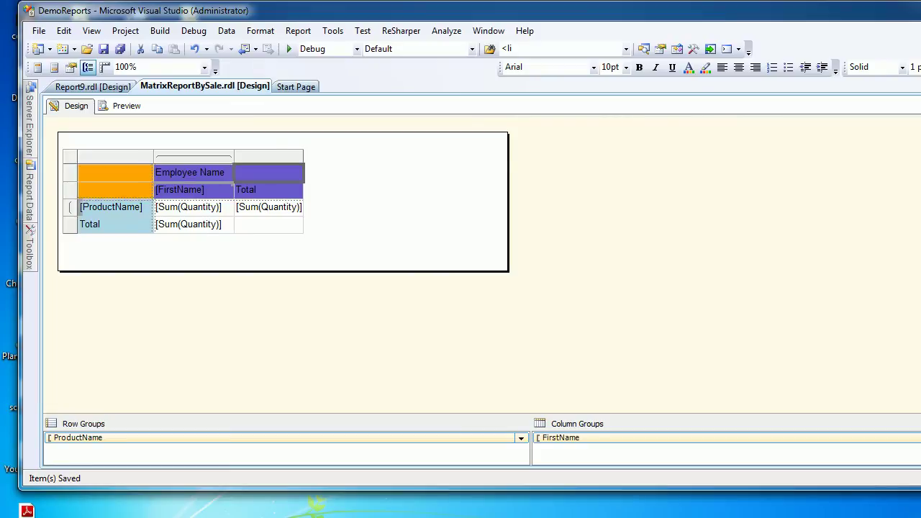
pyautogui.click(269, 173)
pyautogui.write('Totalk')
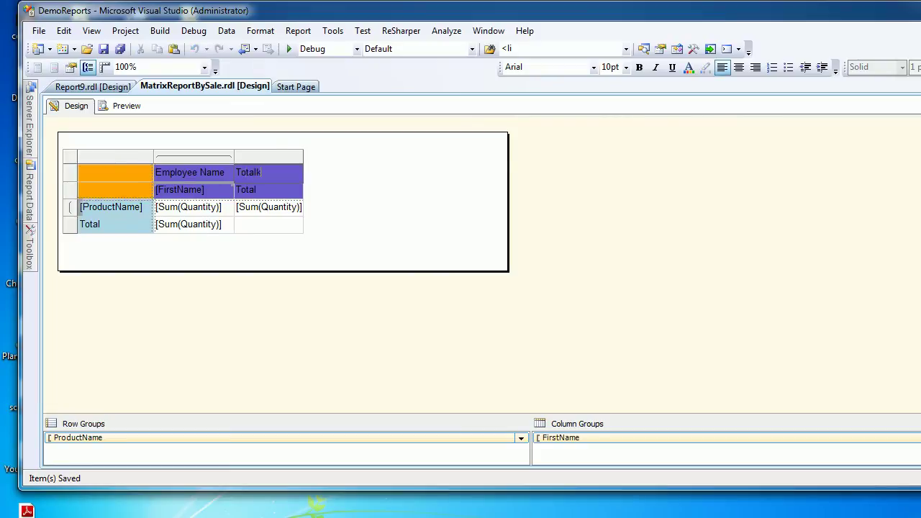
pyautogui.press('BackSpace')
pyautogui.write('Sale')
pyautogui.press('Escape')
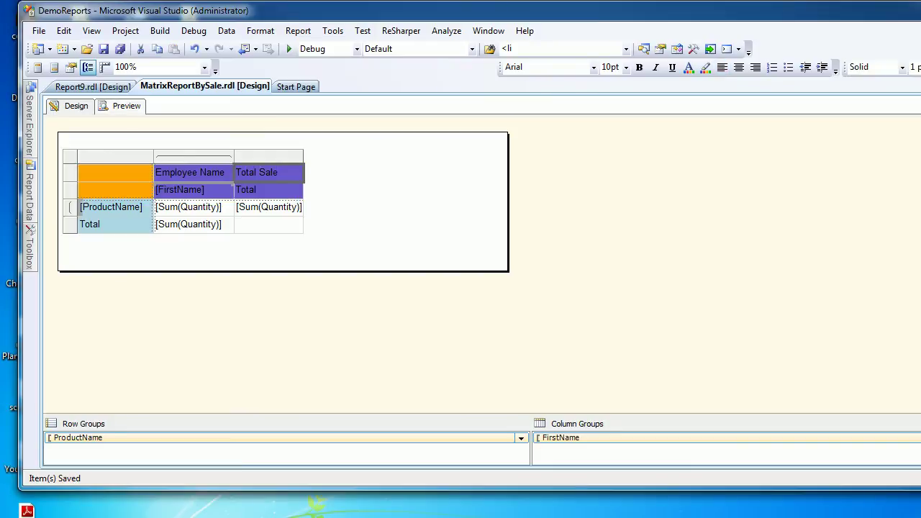
pyautogui.click(126, 106)
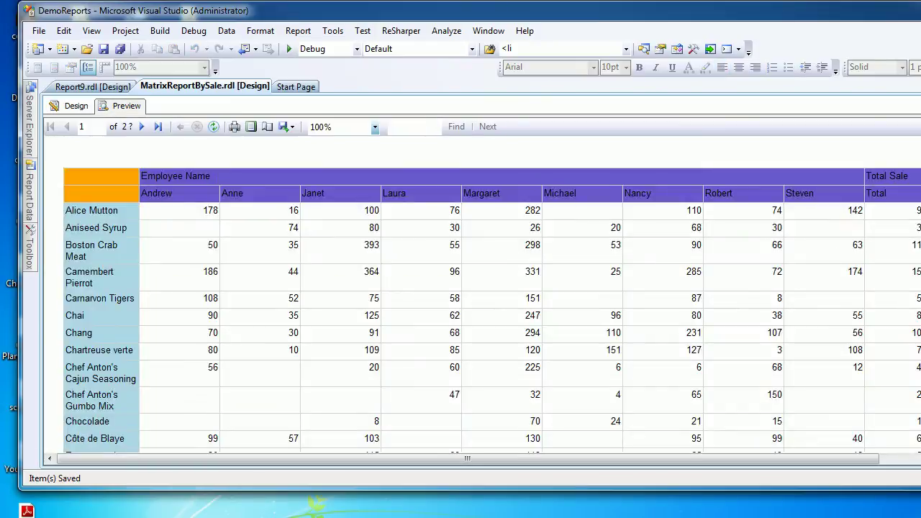
pyautogui.moveTo(461, 11)
pyautogui.mouseDown()
pyautogui.moveTo(384, 11)
pyautogui.moveTo(476, 10)
pyautogui.mouseUp()
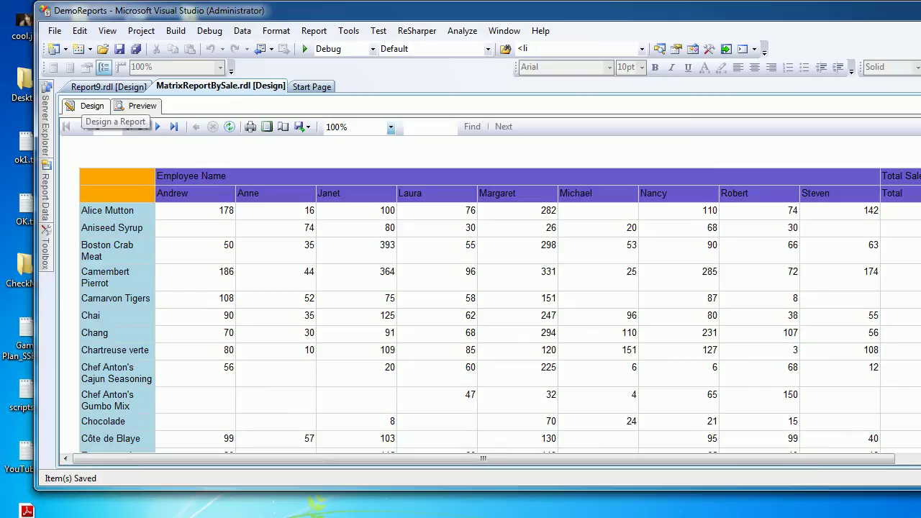
pyautogui.click(92, 106)
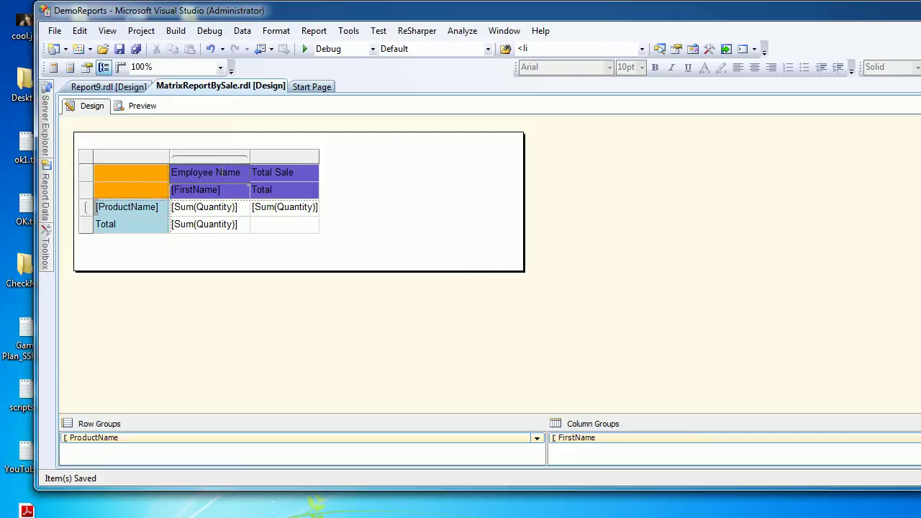
pyautogui.rightClick(223, 177)
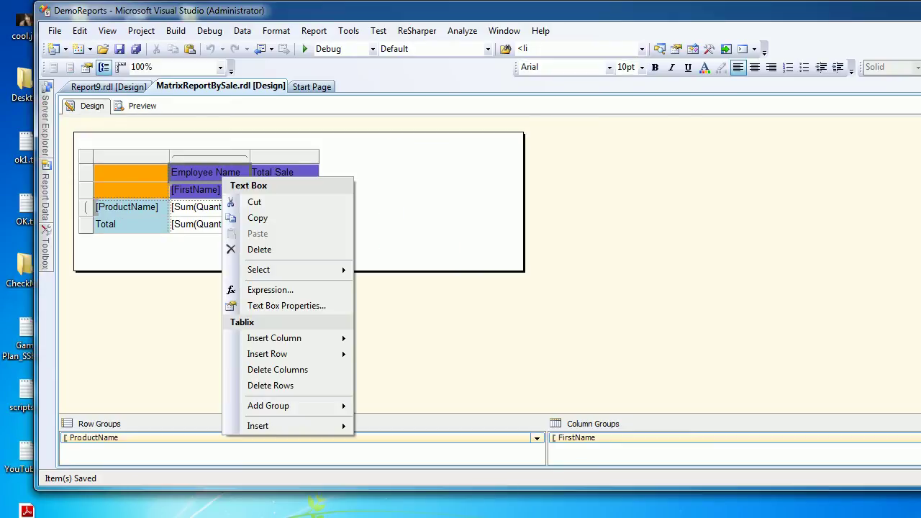
pyautogui.click(286, 305)
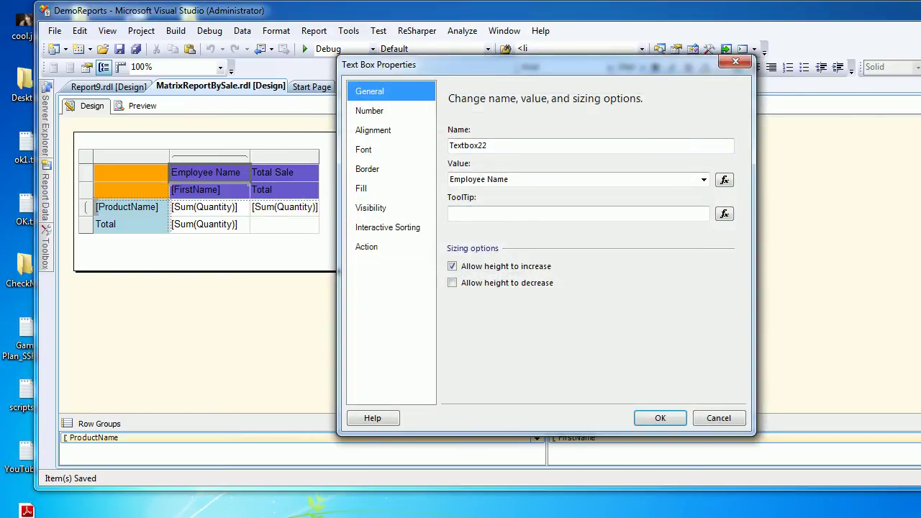
pyautogui.click(719, 418)
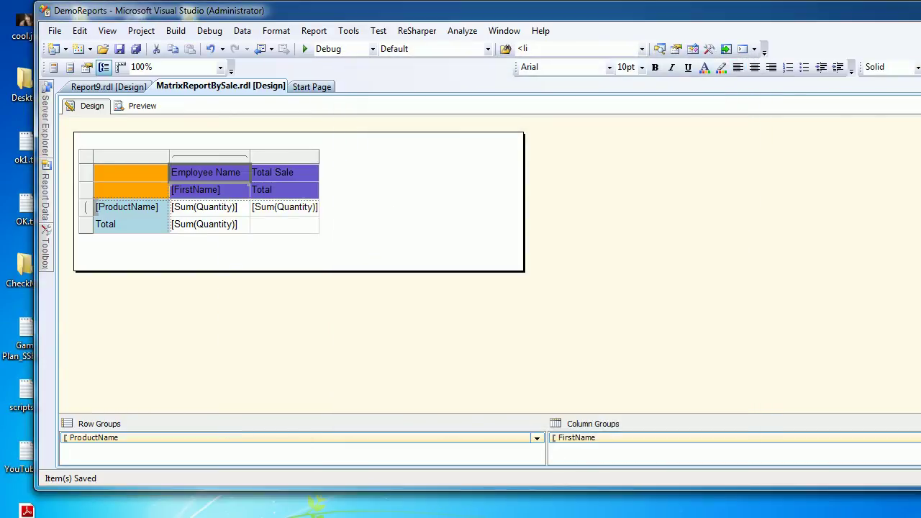
pyautogui.press('F4')
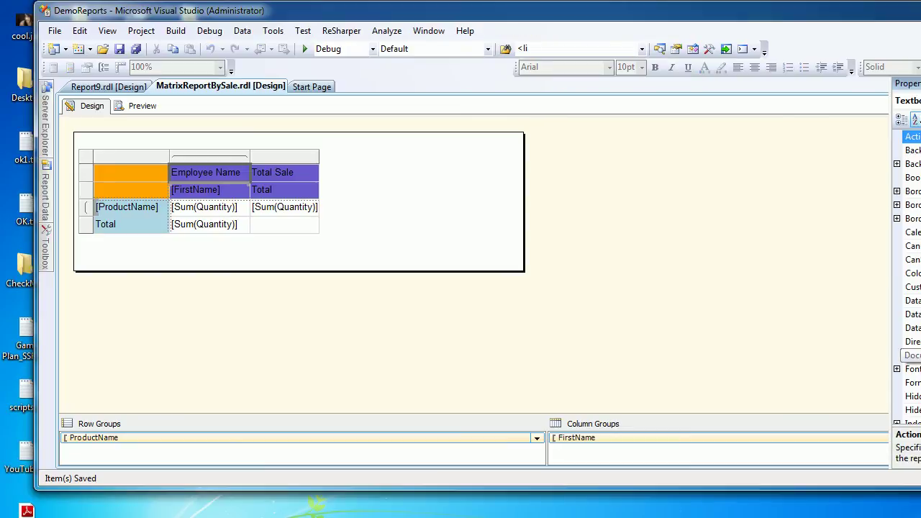
pyautogui.click(137, 190)
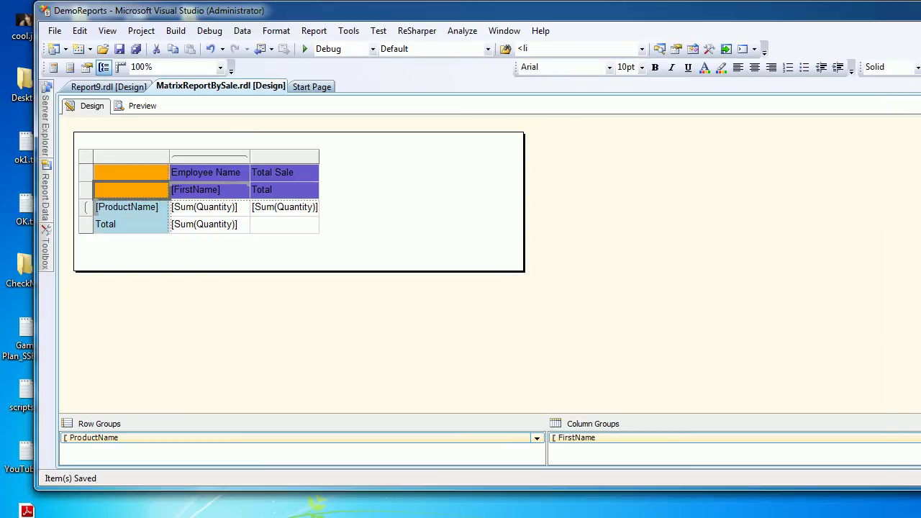
# Label the orange cell in the matrix's first header row "Product Name" and preview the report.
pyautogui.doubleClick(133, 172)
pyautogui.write('Produc')
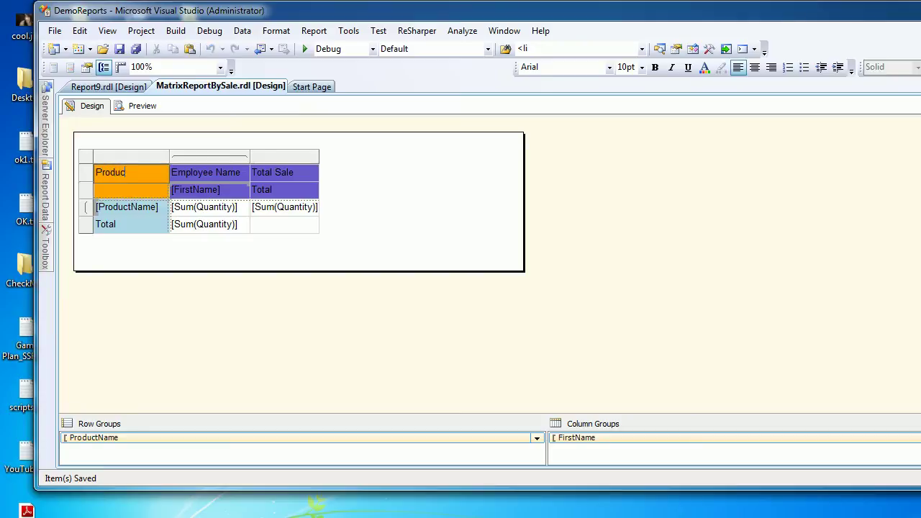
pyautogui.write('t Name')
pyautogui.click(131, 190)
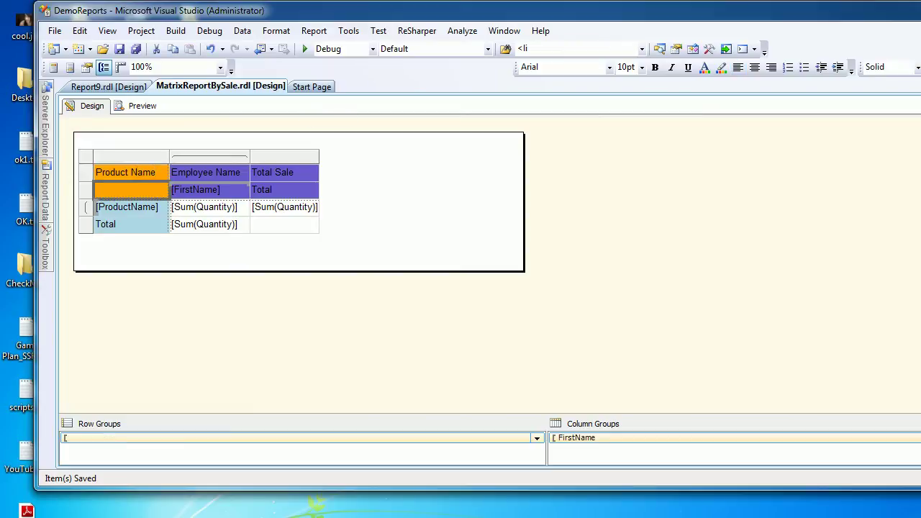
pyautogui.click(142, 106)
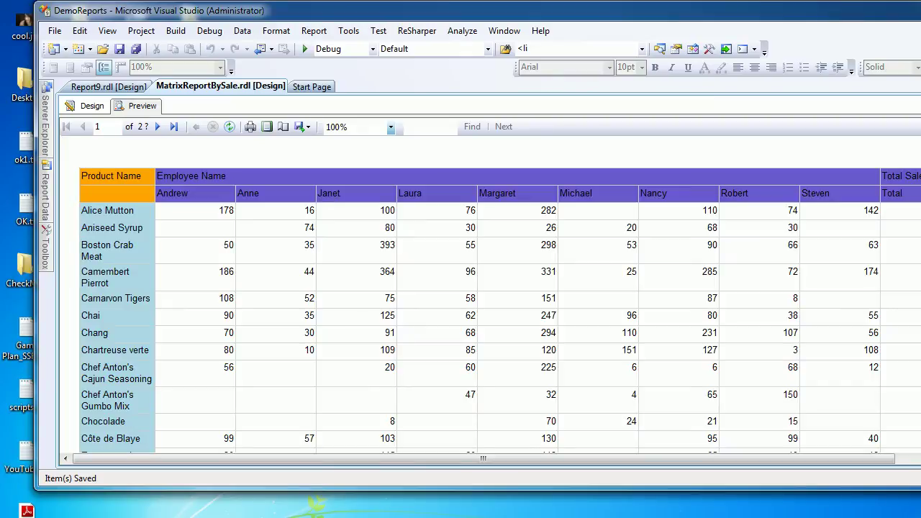
# Change the empty header cell below Product Name from orange to a white background and preview the report.
pyautogui.click(88, 106)
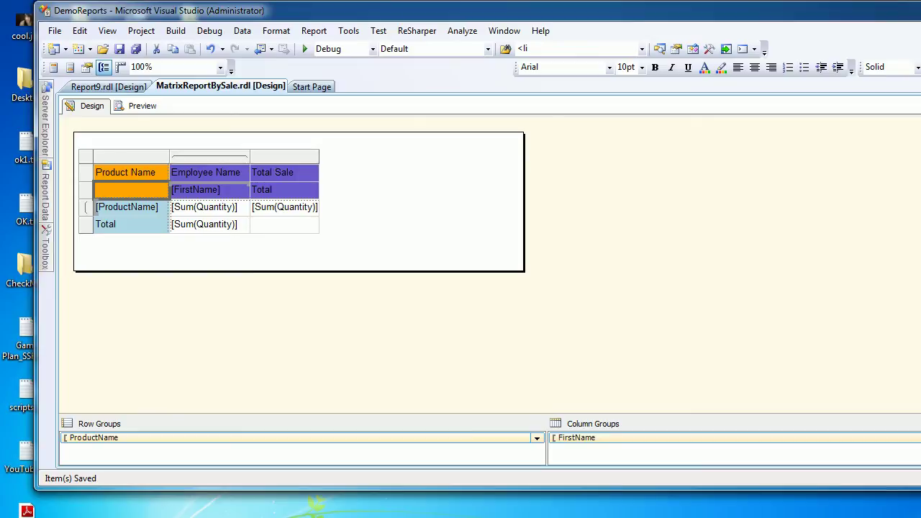
pyautogui.press('F4')
pyautogui.click(913, 150)
pyautogui.click(920, 150)
pyautogui.click(912, 170)
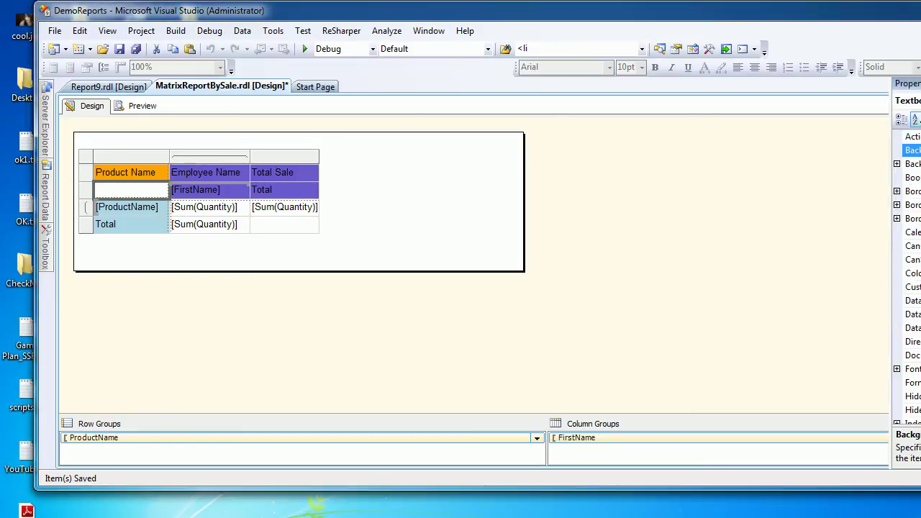
pyautogui.click(142, 105)
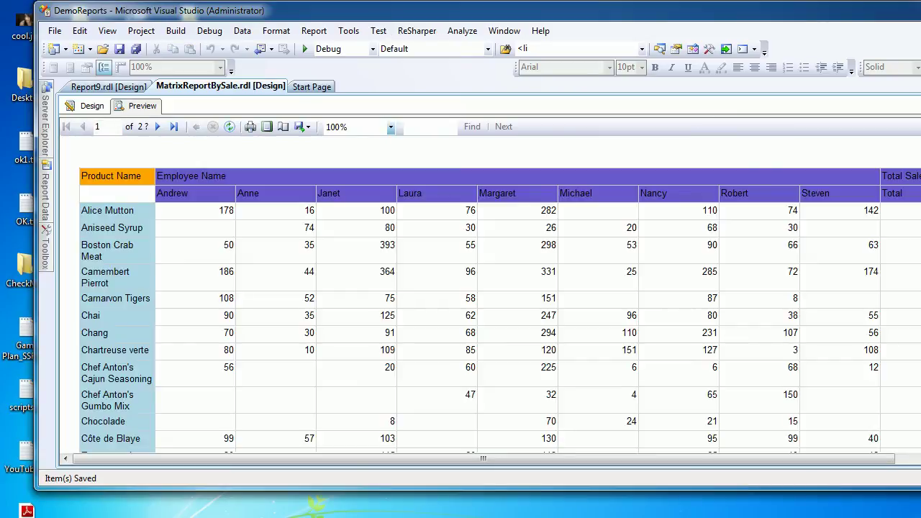
pyautogui.scroll(-1, 489, 295)
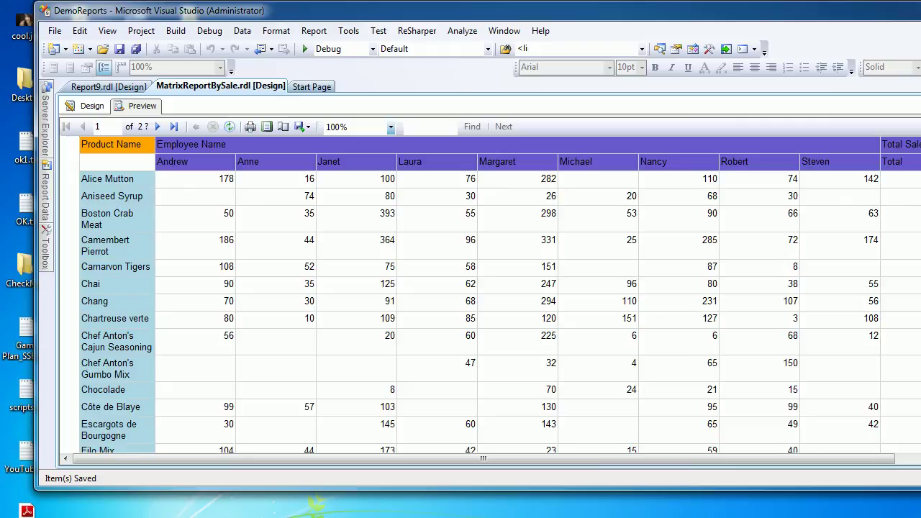
# Open the value expression of the matrix's [Sum(Quantity)] cell under [FirstName] and look up the IIf function among the Program Flow functions.
pyautogui.click(87, 106)
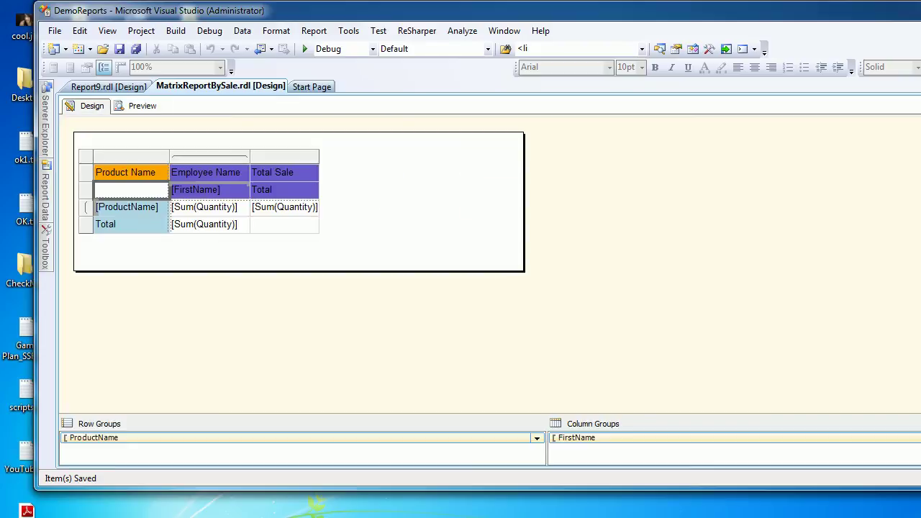
pyautogui.click(284, 224)
pyautogui.doubleClick(205, 208)
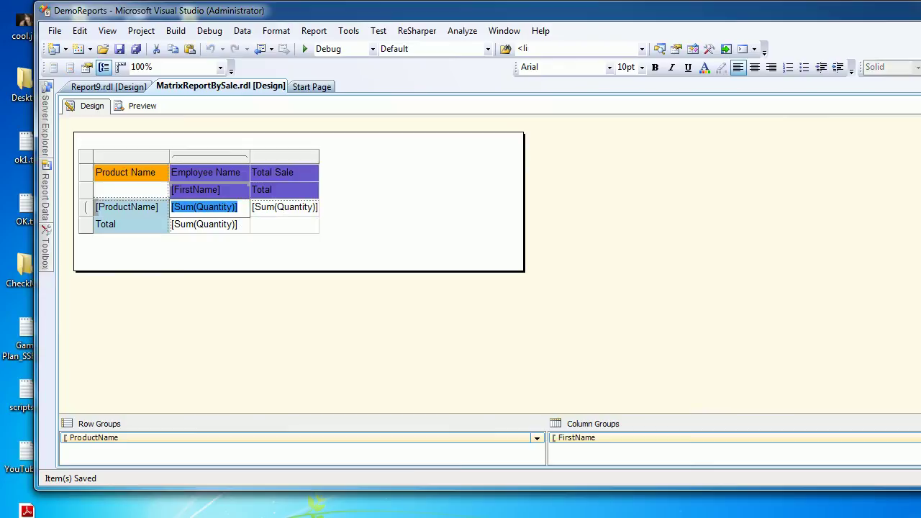
pyautogui.press('Escape')
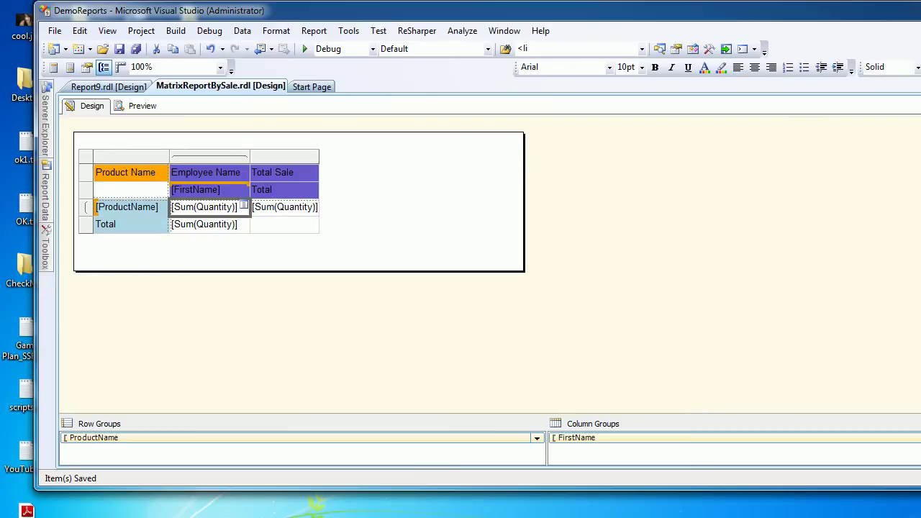
pyautogui.rightClick(243, 208)
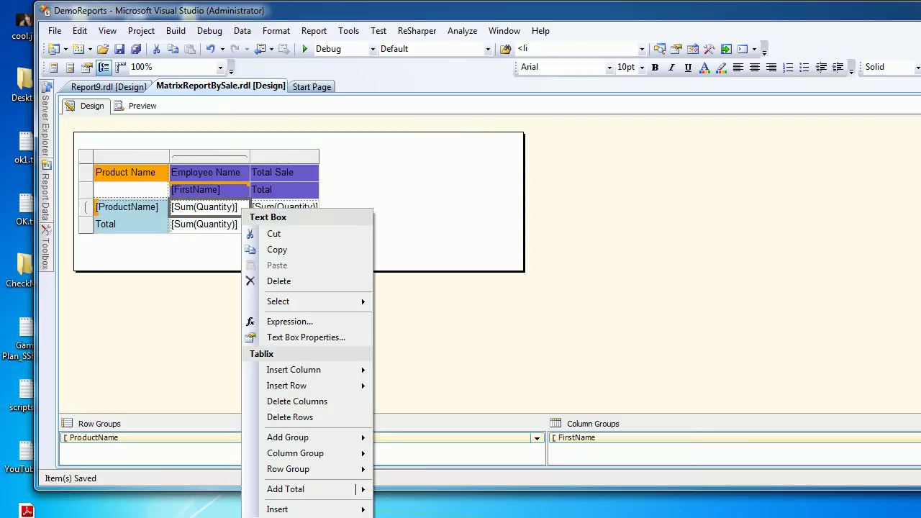
pyautogui.click(290, 321)
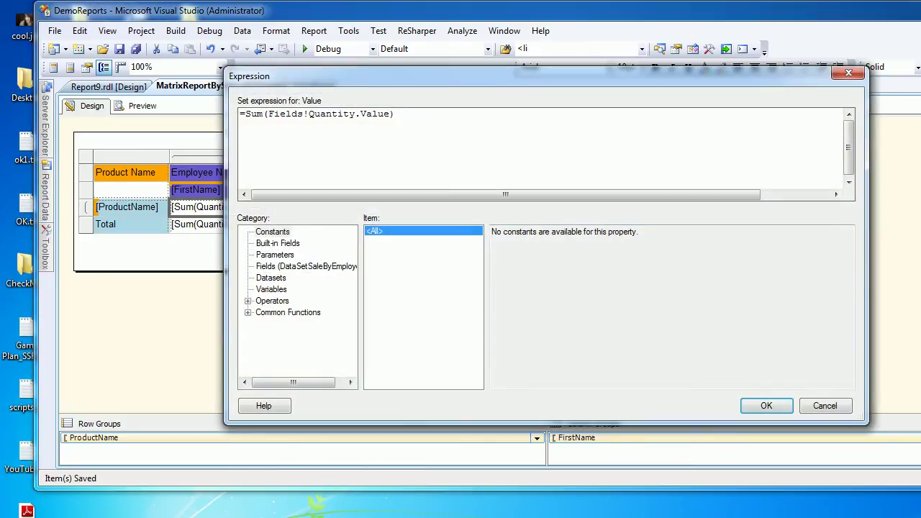
pyautogui.click(248, 312)
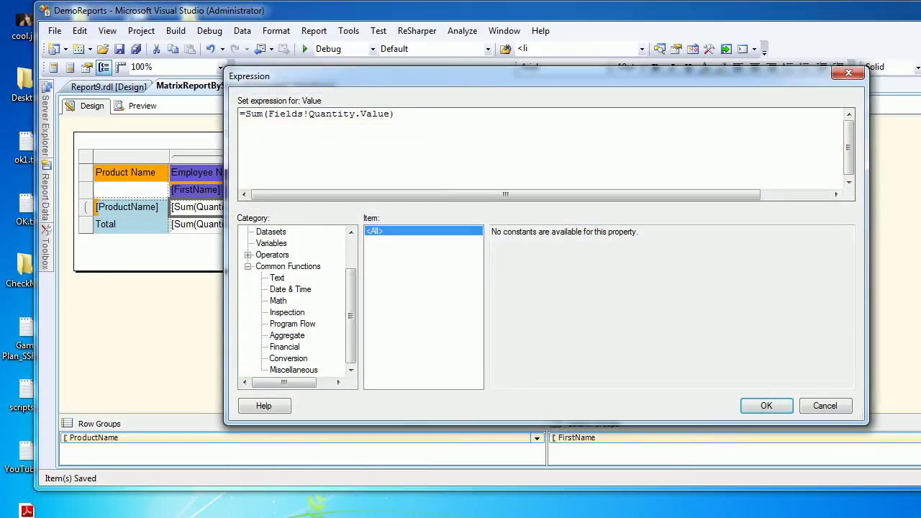
pyautogui.click(288, 266)
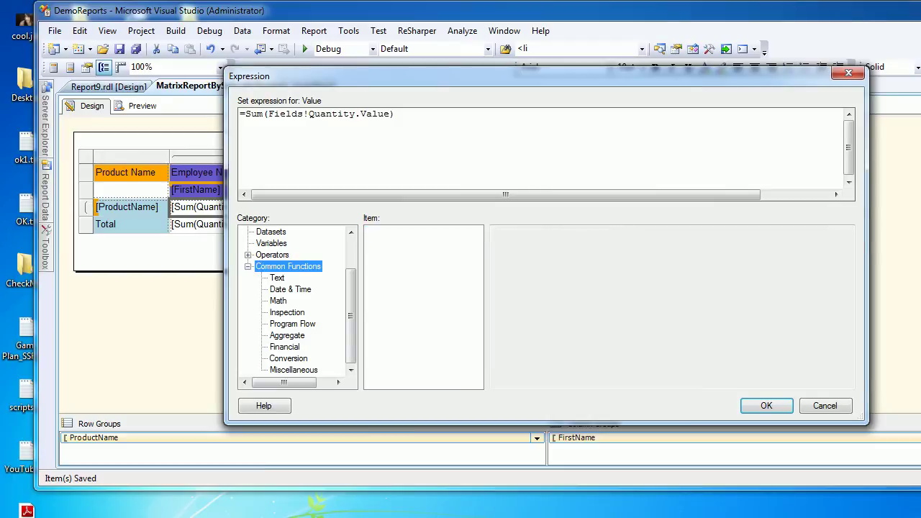
pyautogui.click(292, 324)
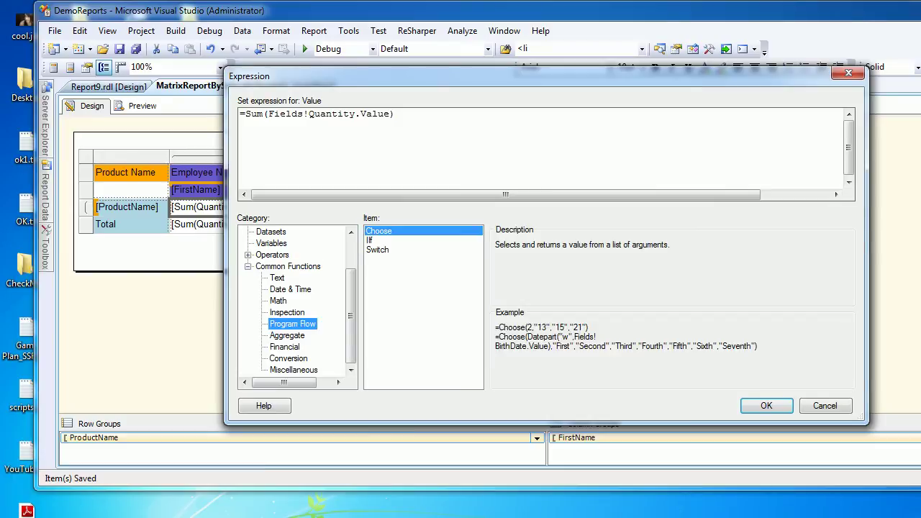
pyautogui.click(370, 240)
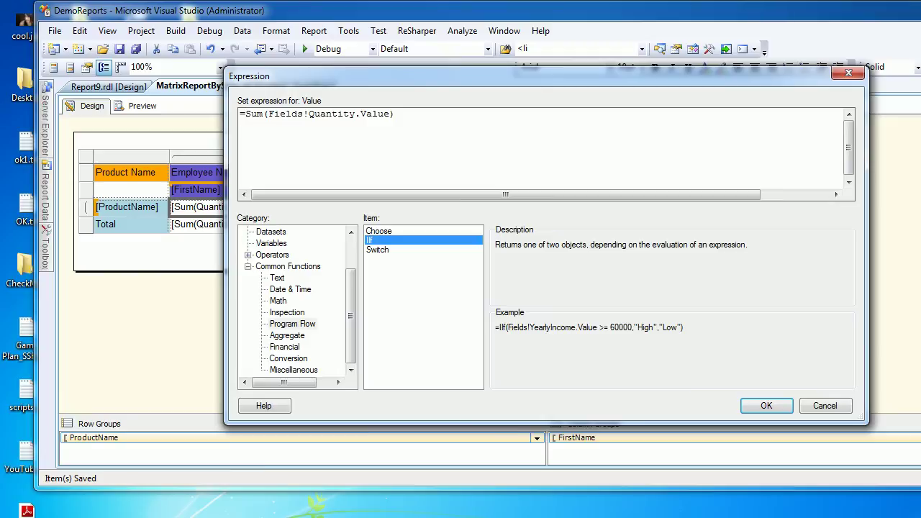
# Set the expression to =IIf(Sum(Fields!Quantity.Value) >0, Sum(Fields!Quantity.Value), 0), then save and preview the report.
pyautogui.write('IIf(')
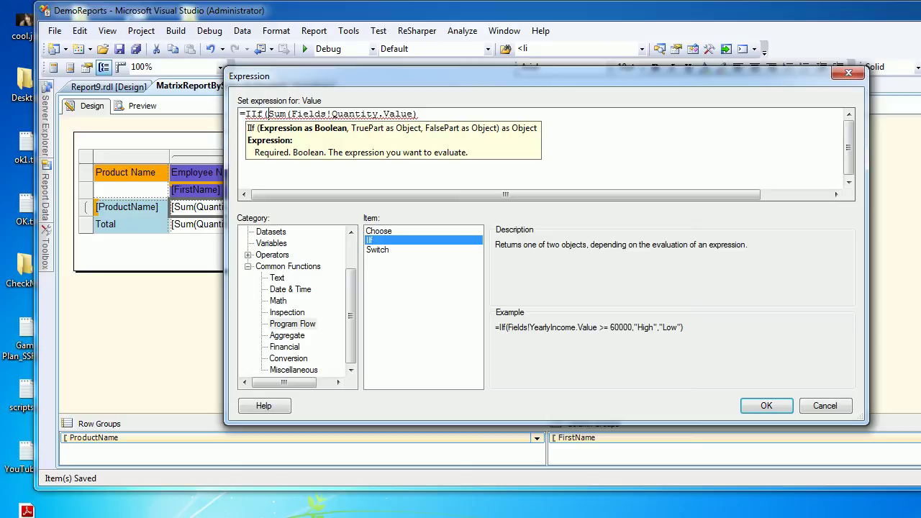
pyautogui.press('End')
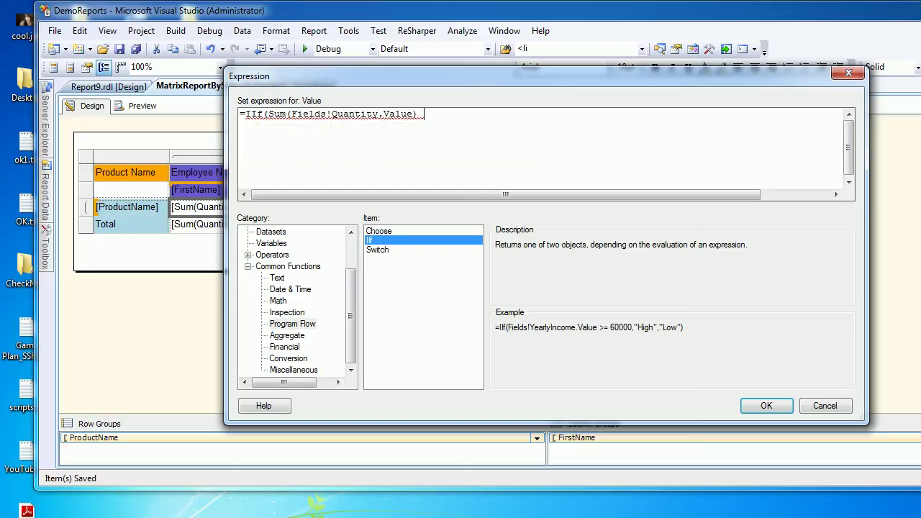
pyautogui.write('>0,')
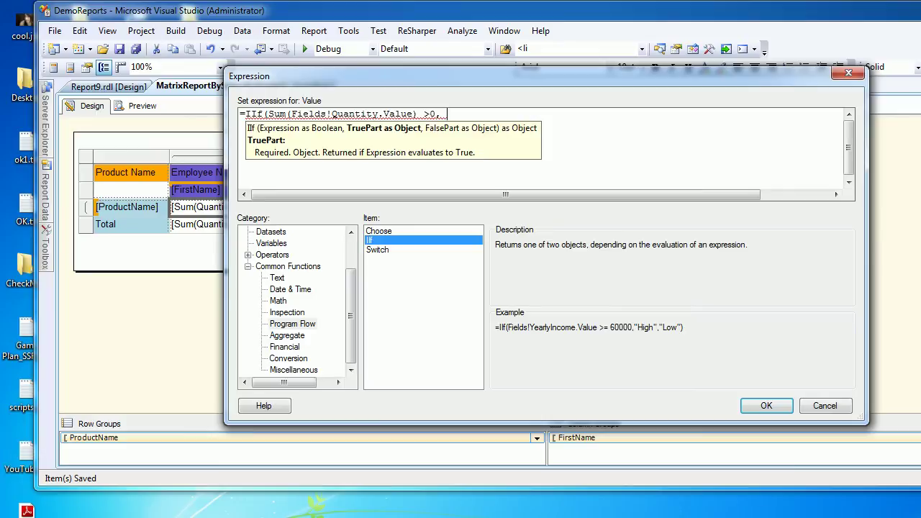
pyautogui.hotkey('shift', 'Left')
pyautogui.hotkey('shift', 'Left')
pyautogui.hotkey('shift', 'Left')
pyautogui.hotkey('shift', 'Left')
pyautogui.hotkey('shift', 'Left')
pyautogui.hotkey('shift', 'Left')
pyautogui.hotkey('shift', 'Left')
pyautogui.hotkey('shift', 'Left')
pyautogui.hotkey('shift', 'Left')
pyautogui.hotkey('shift', 'Left')
pyautogui.hotkey('shift', 'Left')
pyautogui.hotkey('shift', 'Left')
pyautogui.hotkey('shift', 'Left')
pyautogui.hotkey('shift', 'Left')
pyautogui.hotkey('shift', 'Left')
pyautogui.hotkey('shift', 'Left')
pyautogui.hotkey('shift', 'Left')
pyautogui.hotkey('shift', 'Left')
pyautogui.hotkey('shift', 'Left')
pyautogui.hotkey('shift', 'Left')
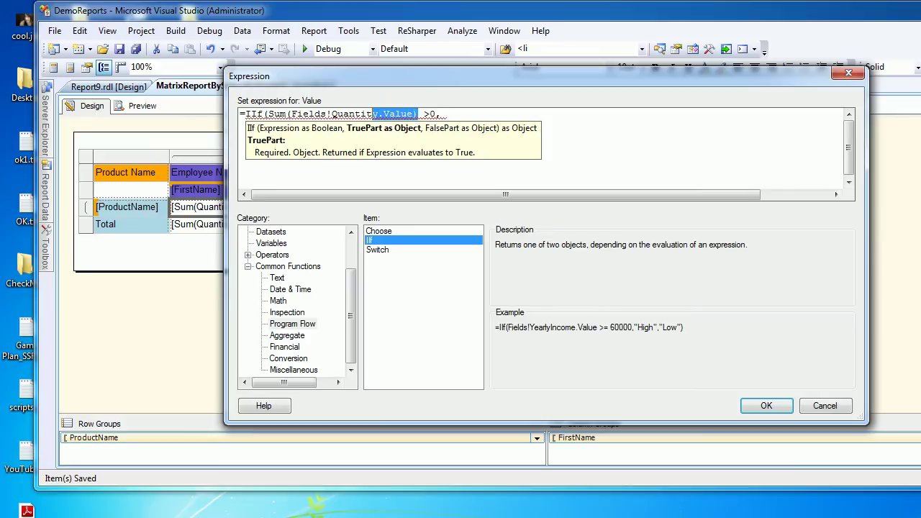
pyautogui.hotkey('ctrl', 'c')
pyautogui.press('End')
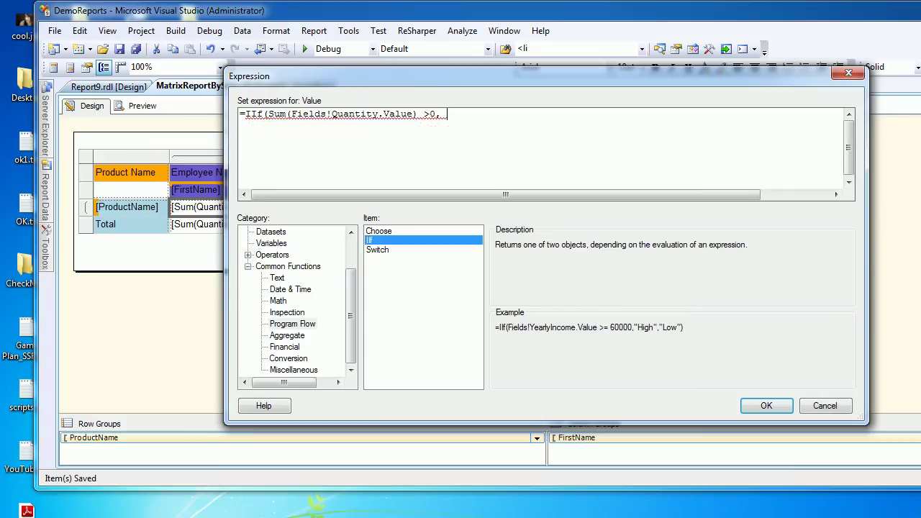
pyautogui.hotkey('ctrl', 'v')
pyautogui.write(', 0')
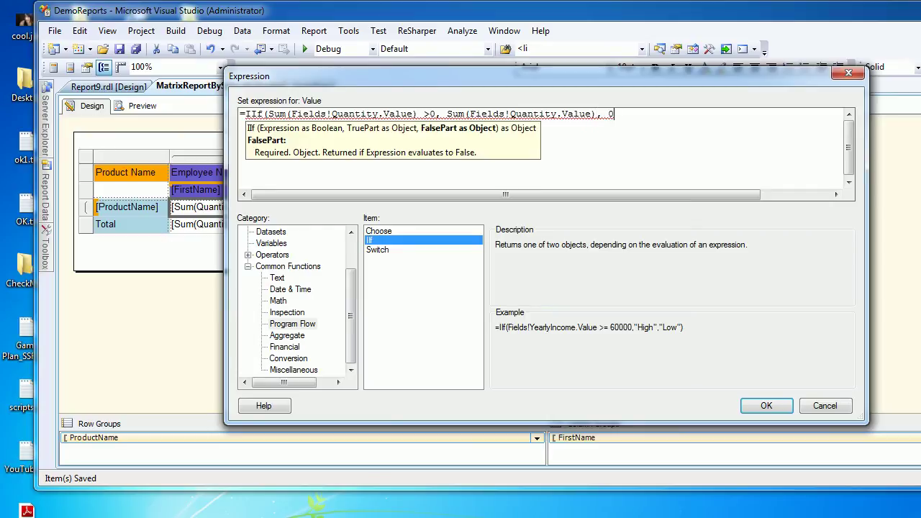
pyautogui.write(')')
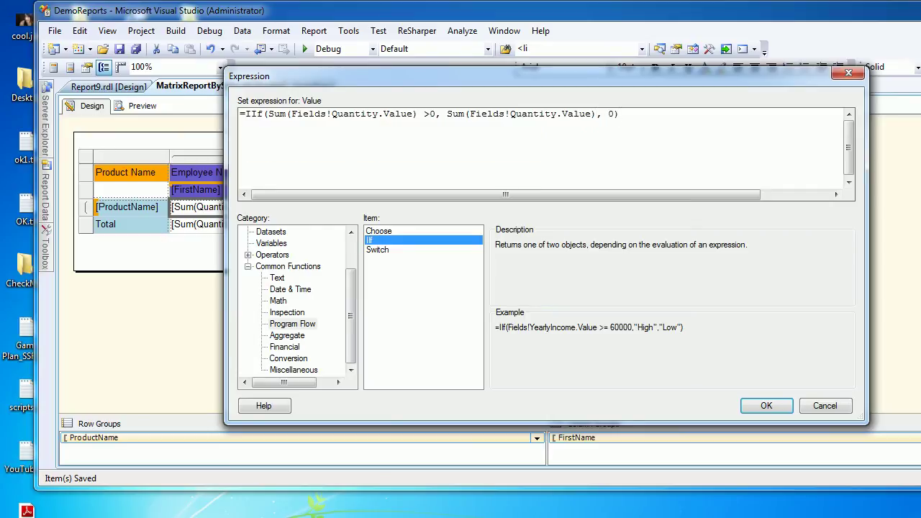
pyautogui.press('Return')
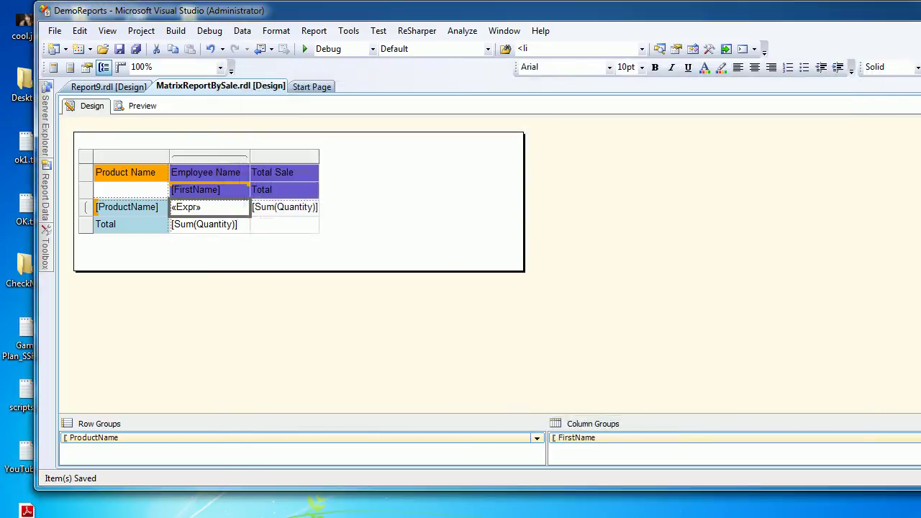
pyautogui.hotkey('ctrl', 's')
pyautogui.click(141, 105)
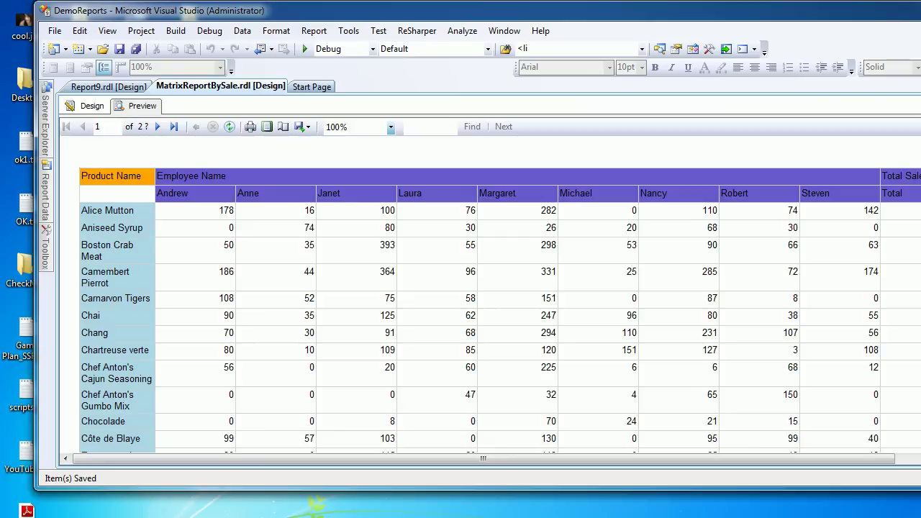
# Return to the report design and review the «Expr» cell's value expression without changing it.
pyautogui.click(87, 106)
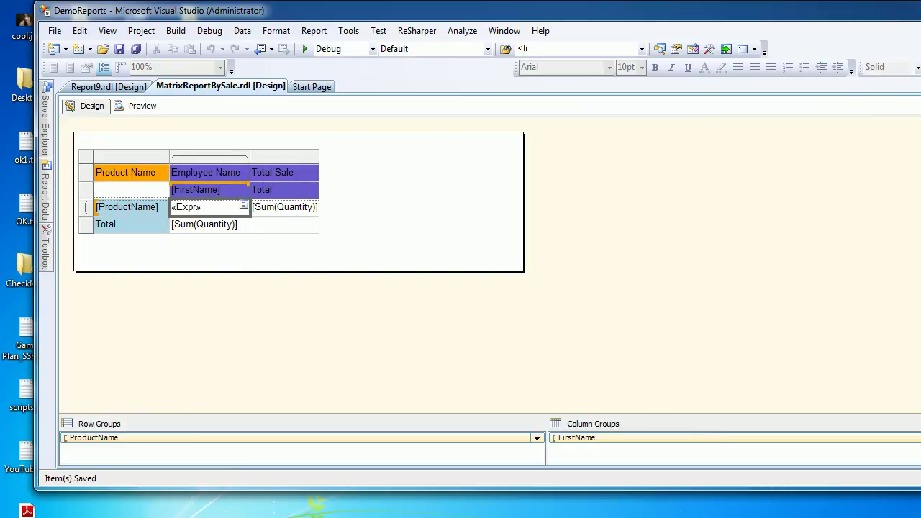
pyautogui.rightClick(220, 207)
pyautogui.click(267, 320)
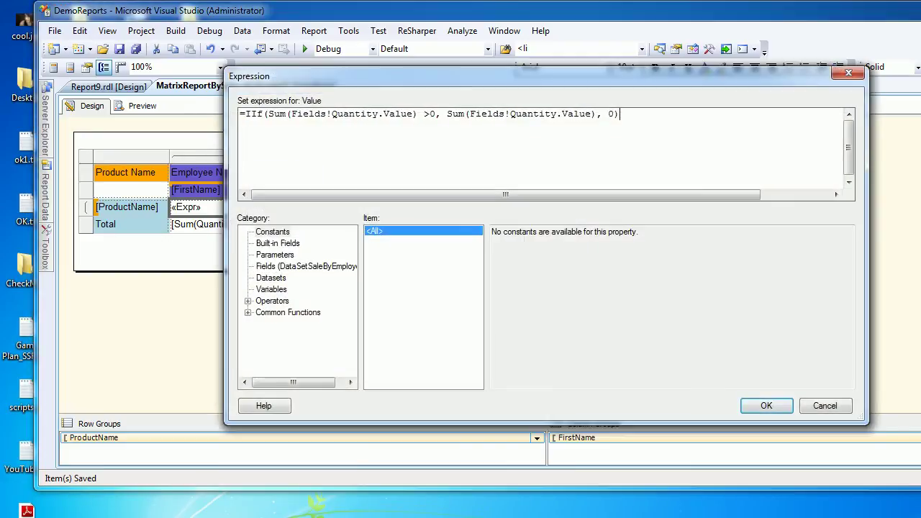
pyautogui.press('Escape')
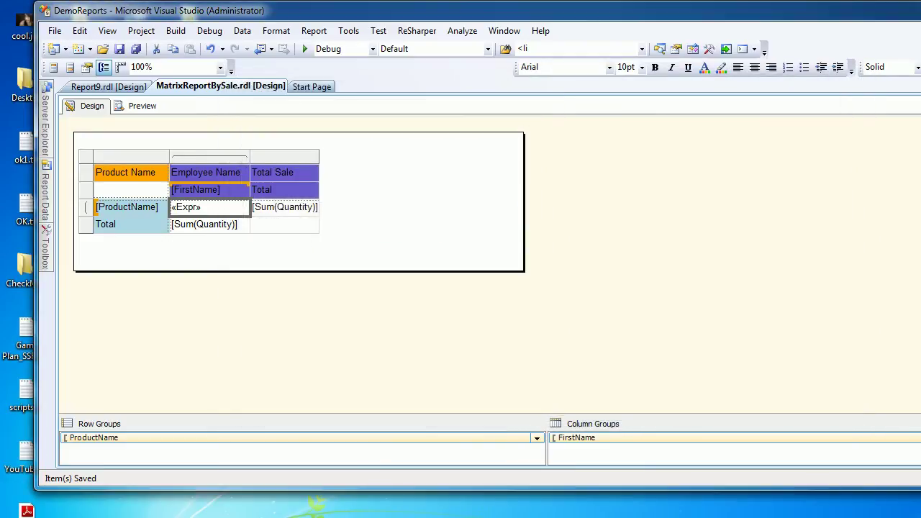
# Format the «Expr» cell as Number with 2 decimal places and check the preview down to the Total row.
pyautogui.rightClick(225, 208)
pyautogui.click(287, 337)
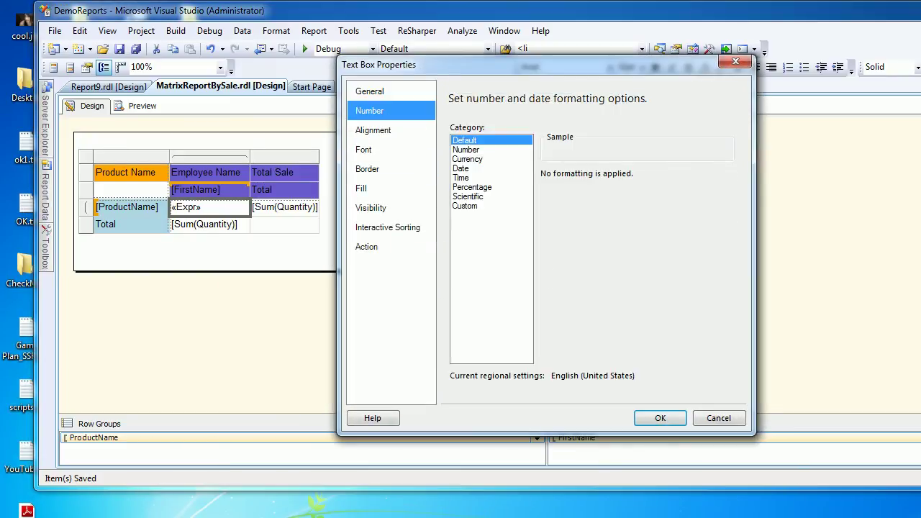
pyautogui.click(466, 150)
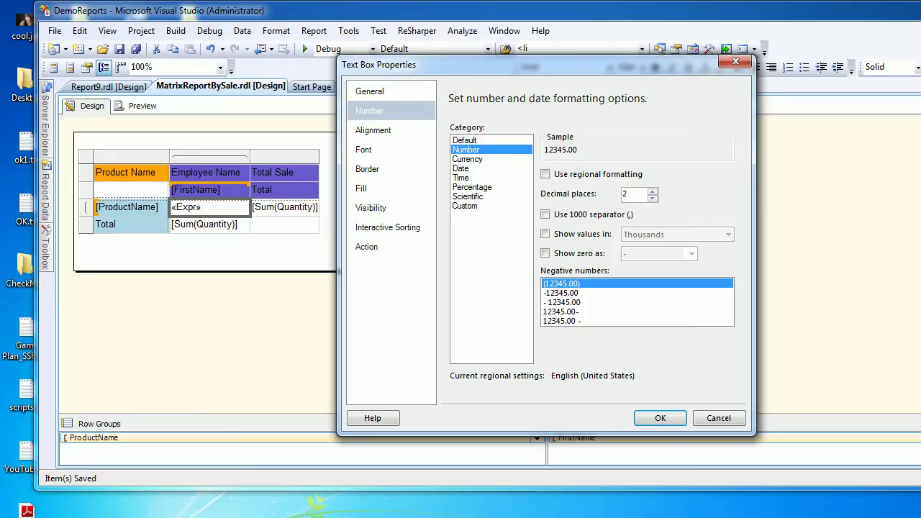
pyautogui.click(660, 418)
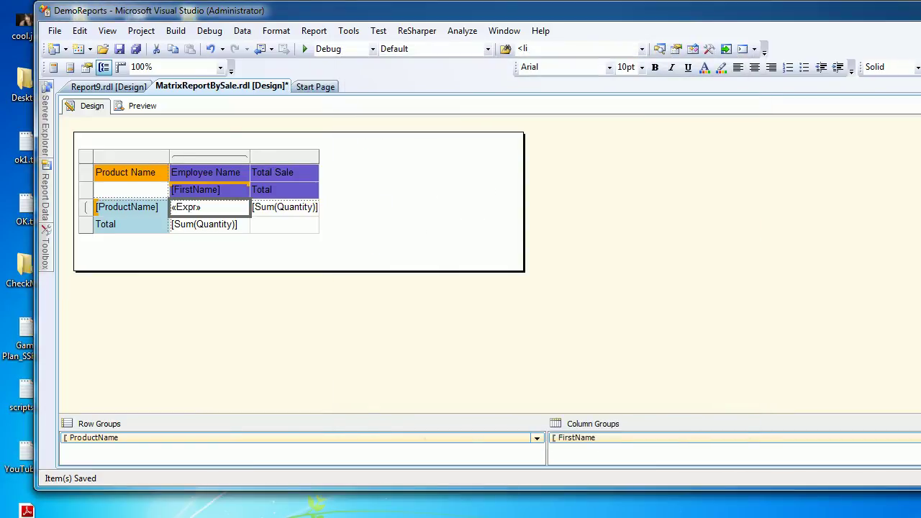
pyautogui.click(137, 106)
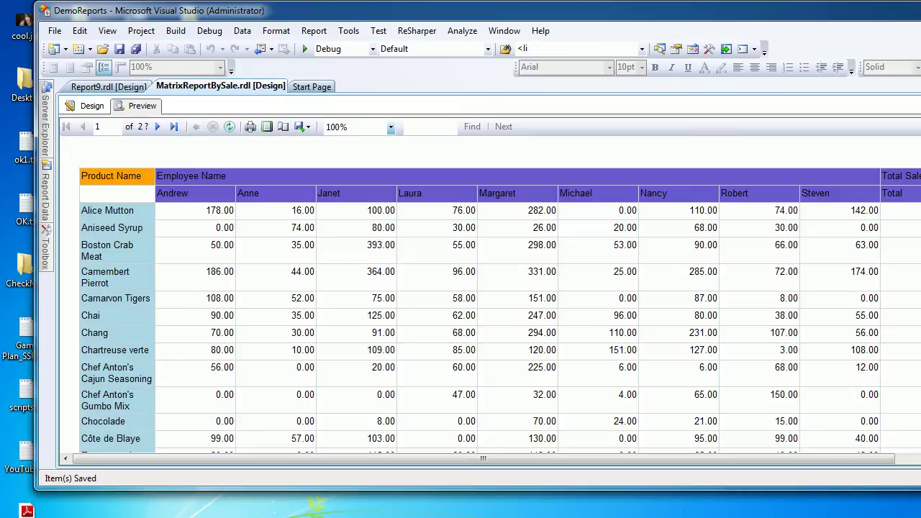
pyautogui.scroll(-10, 482, 295)
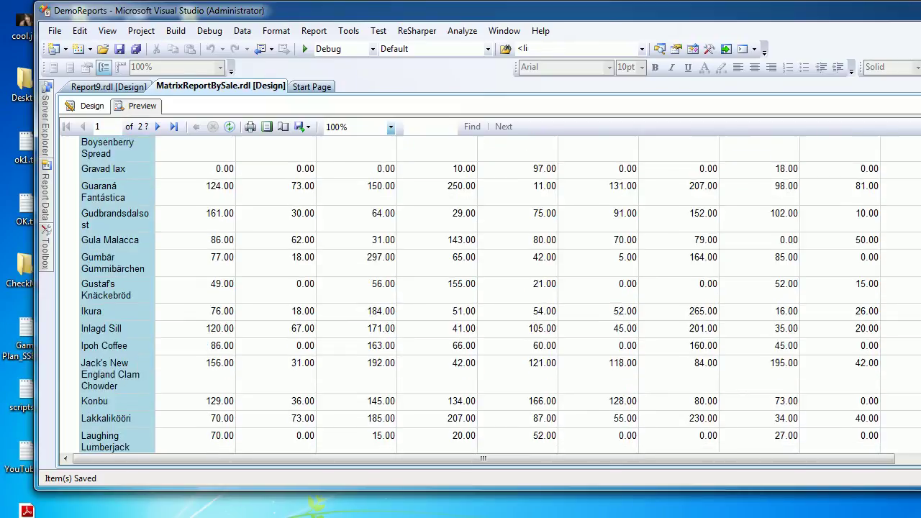
pyautogui.scroll(-12, 482, 295)
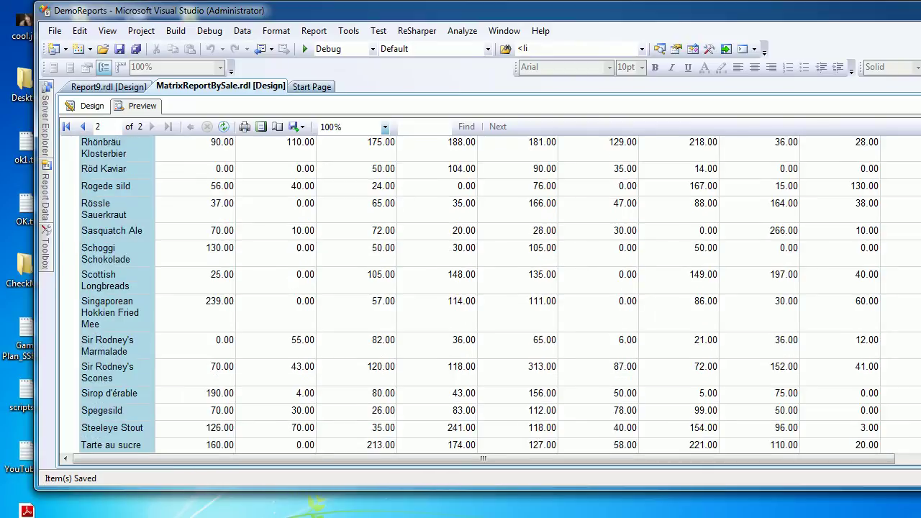
pyautogui.scroll(-3, 482, 295)
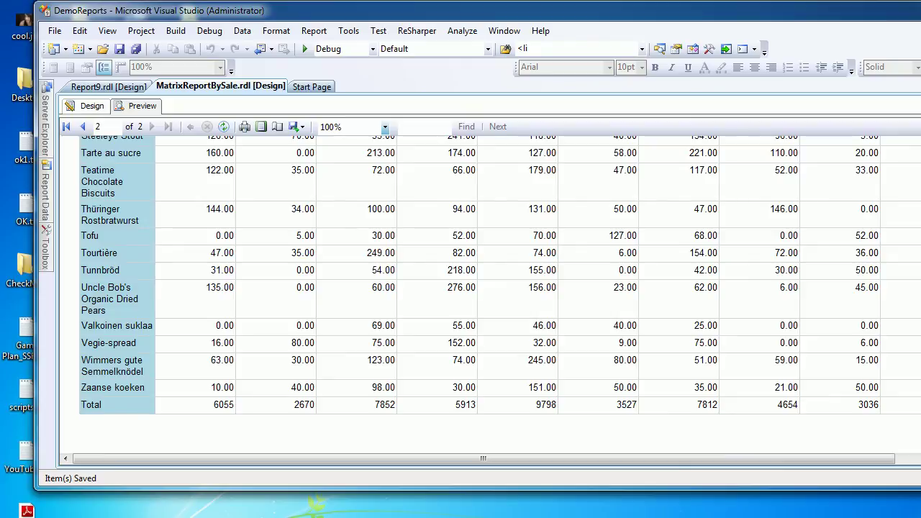
# Change the Total row's quantity expression under [FirstName] to =AVG(Fields!Quantity.Value) and check the Total row in the preview.
pyautogui.click(86, 106)
pyautogui.doubleClick(205, 224)
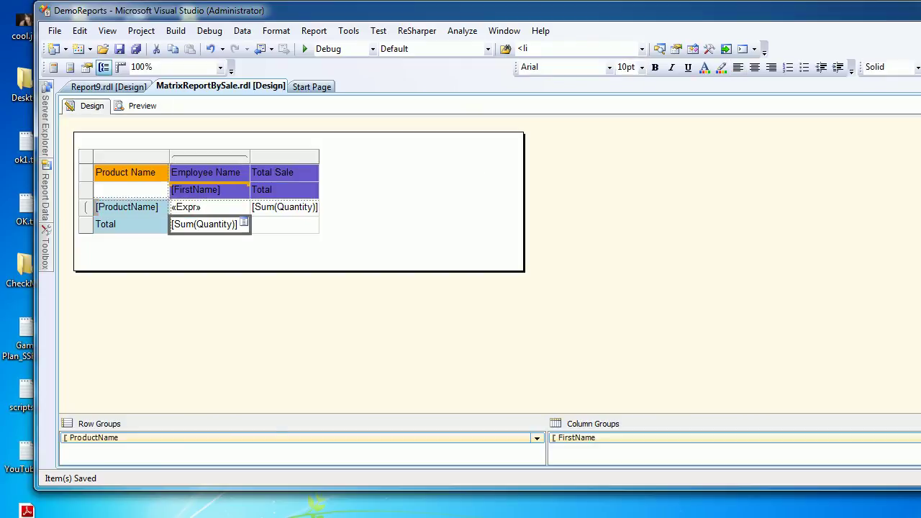
pyautogui.rightClick(240, 224)
pyautogui.click(287, 338)
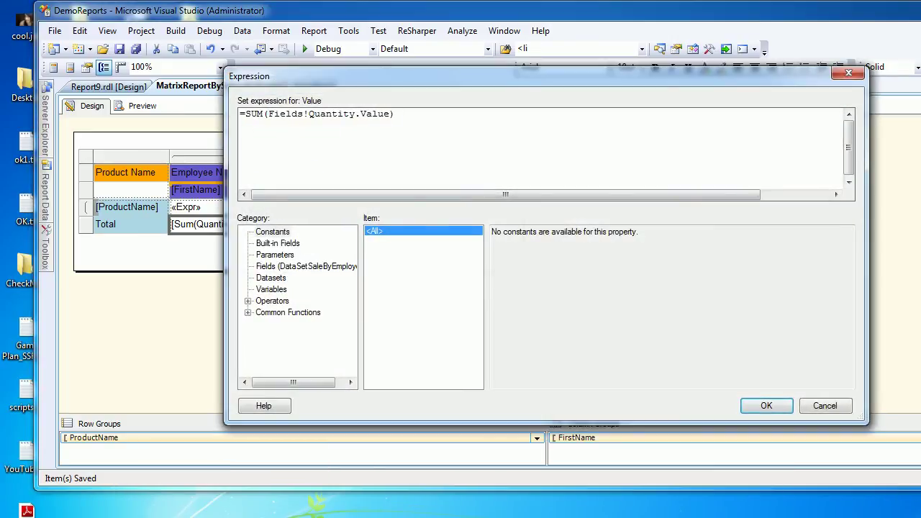
pyautogui.press('BackSpace')
pyautogui.press('BackSpace')
pyautogui.press('BackSpace')
pyautogui.write('AVG')
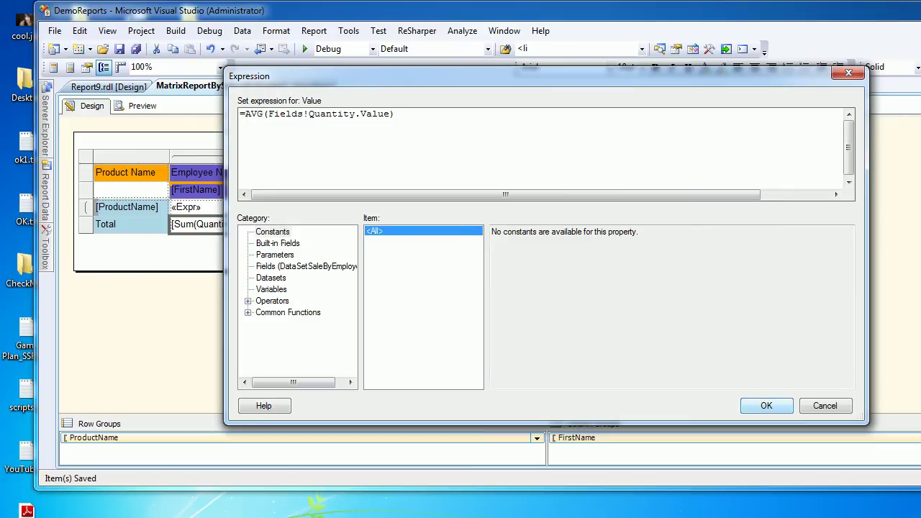
pyautogui.click(767, 405)
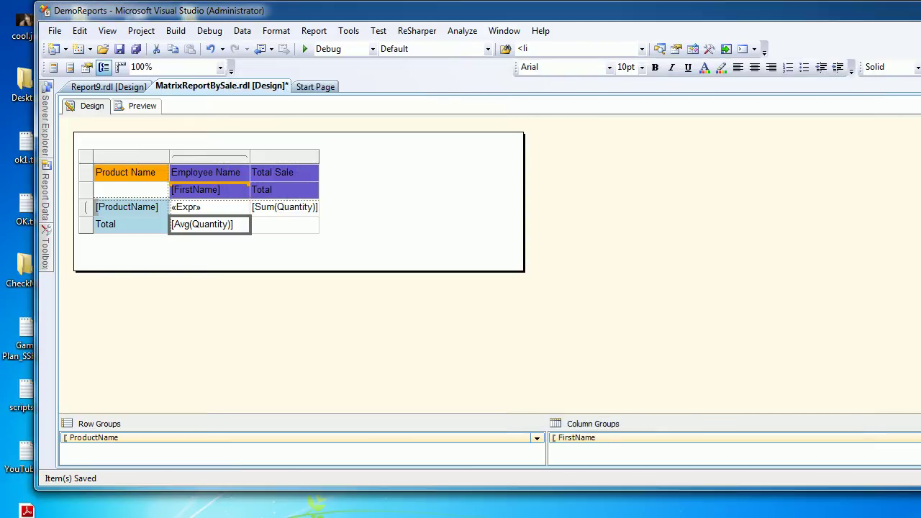
pyautogui.click(142, 106)
pyautogui.scroll(-12, 482, 295)
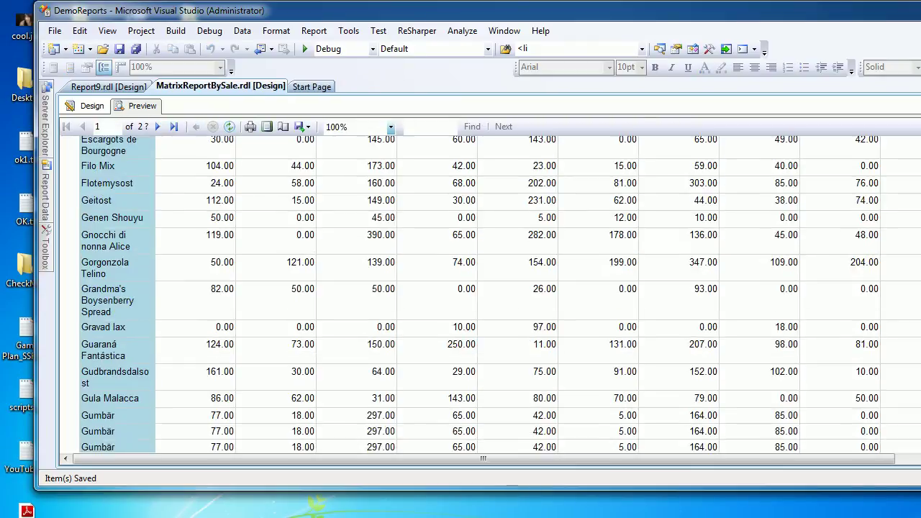
pyautogui.scroll(-10, 482, 295)
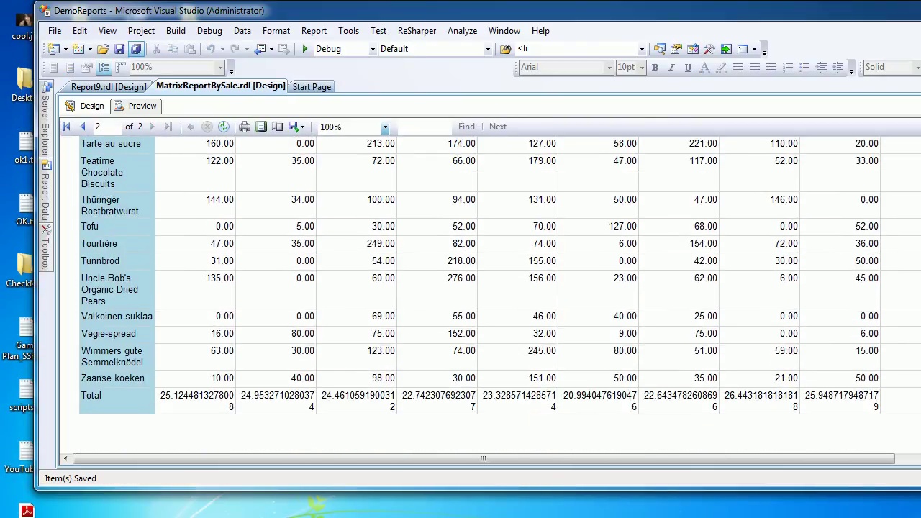
# Format the [Avg(Quantity)] cell as Number with 2 decimal places, save, and check the Total row in the preview.
pyautogui.click(92, 105)
pyautogui.rightClick(218, 225)
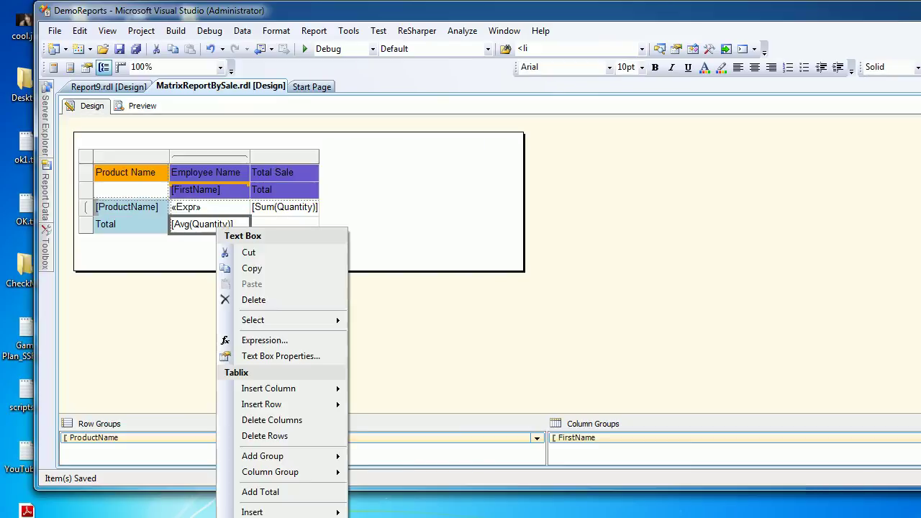
pyautogui.click(280, 354)
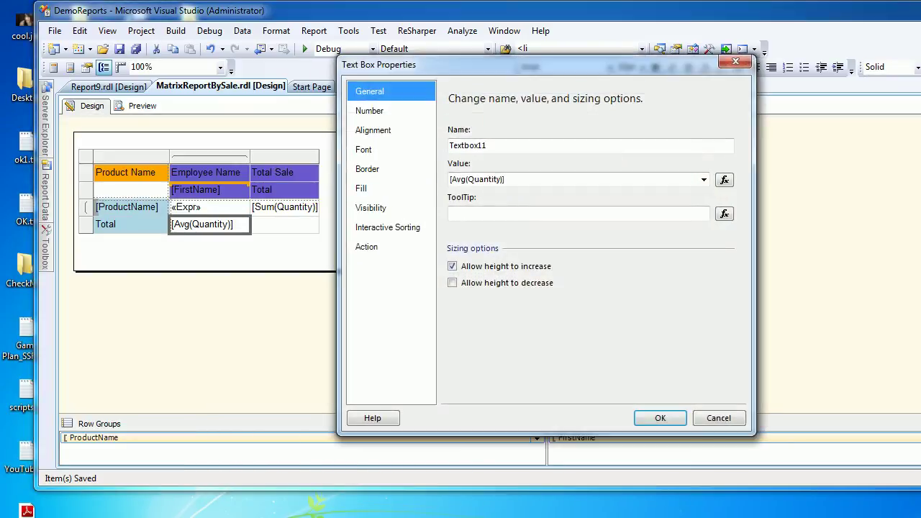
pyautogui.click(381, 111)
pyautogui.click(466, 150)
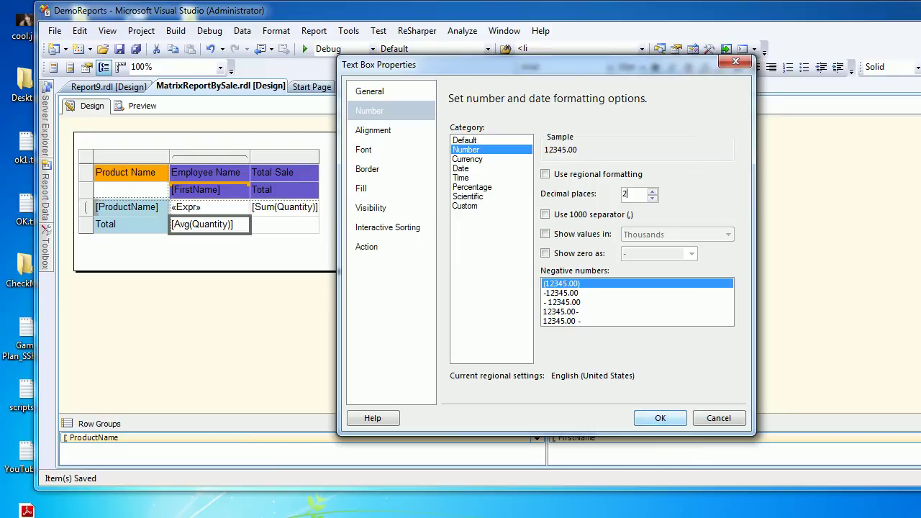
pyautogui.press('Return')
pyautogui.click(136, 49)
pyautogui.click(142, 106)
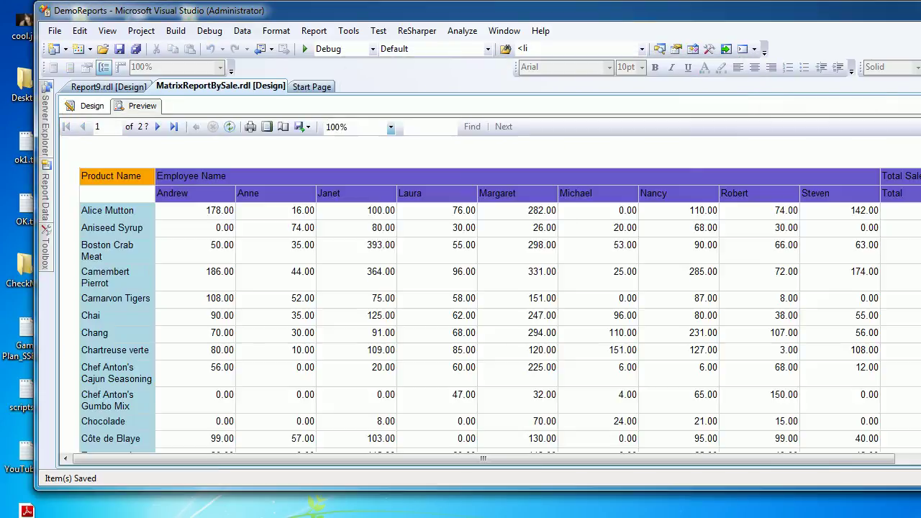
pyautogui.scroll(-15, 482, 295)
pyautogui.scroll(-20, 482, 295)
pyautogui.scroll(-2, 482, 295)
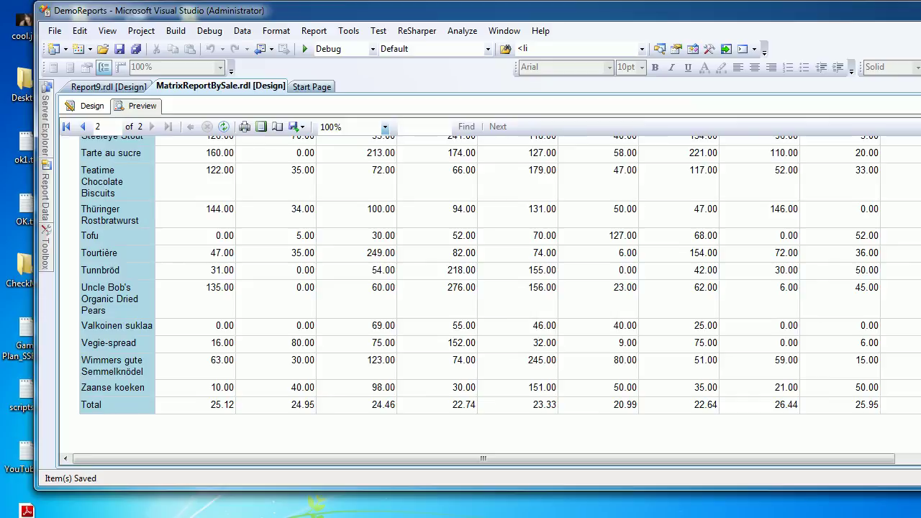
pyautogui.scroll(20, 482, 295)
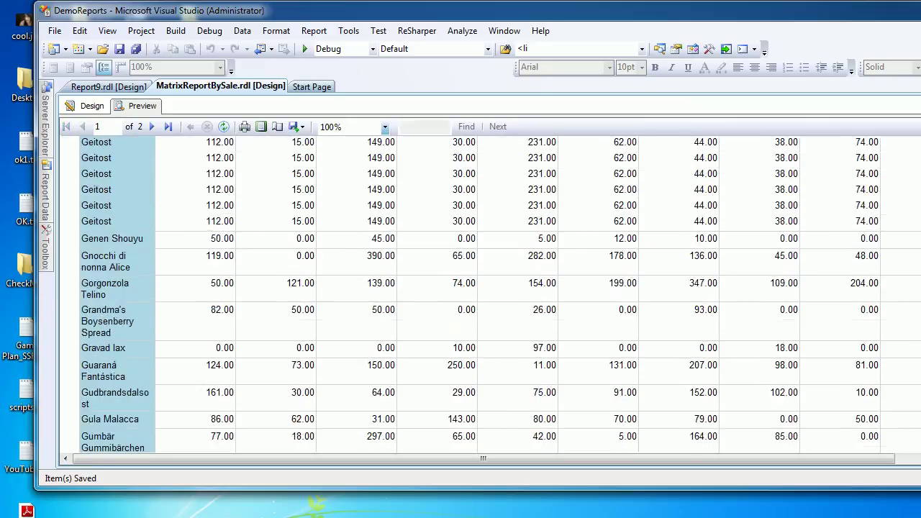